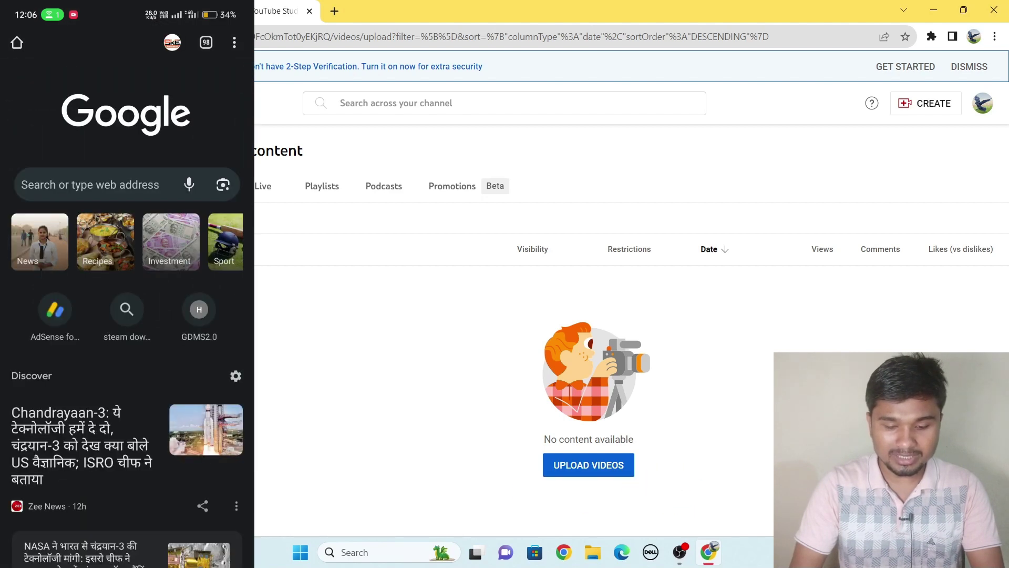
Step: Search the phone's browser for "login youtube"
click(89, 185)
text(login)
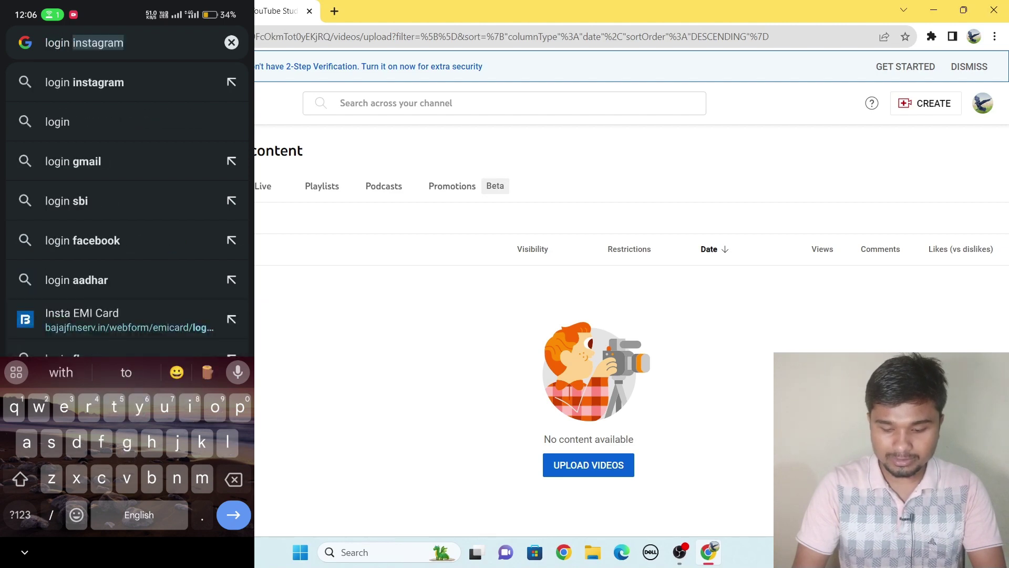
text( you)
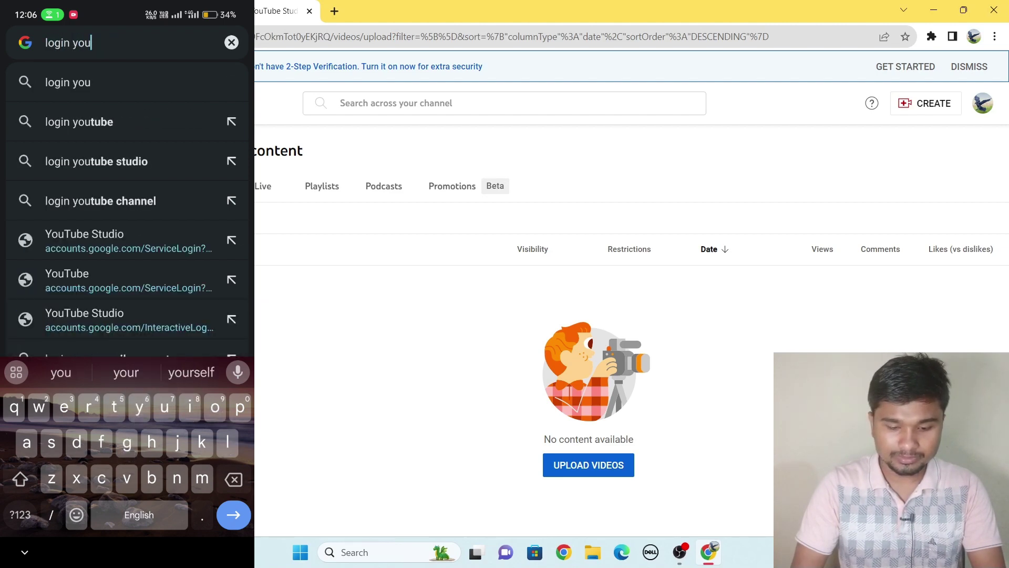
click(79, 122)
Step: Load the search results as a desktop site and open the first YouTube sign-in result
click(206, 43)
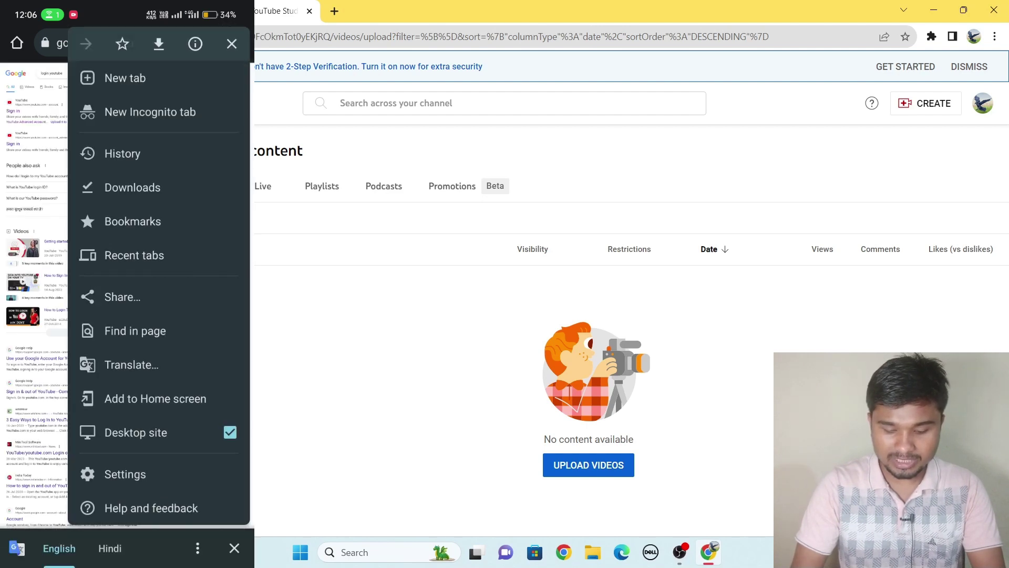
click(230, 432)
click(239, 42)
click(230, 430)
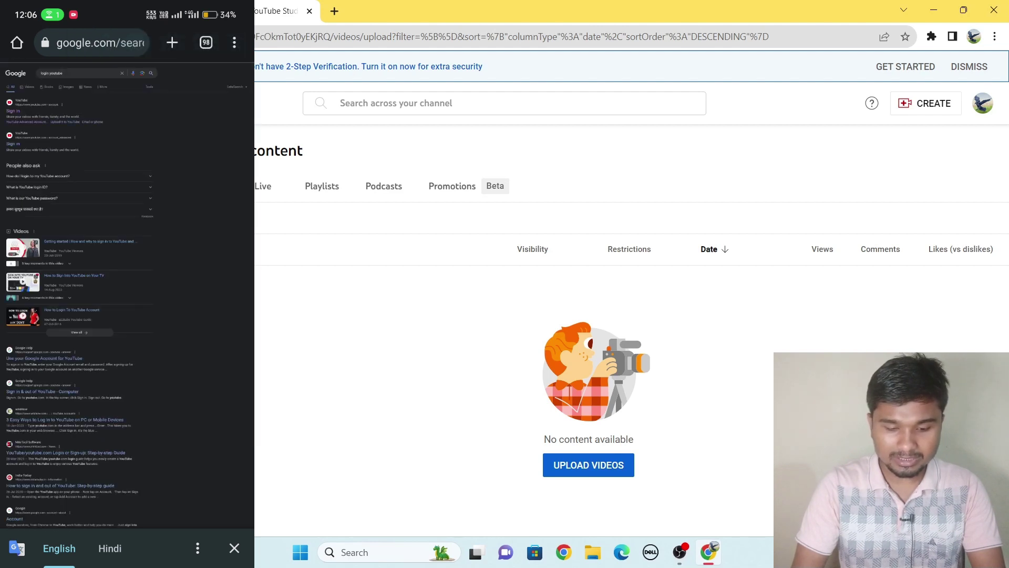
click(14, 110)
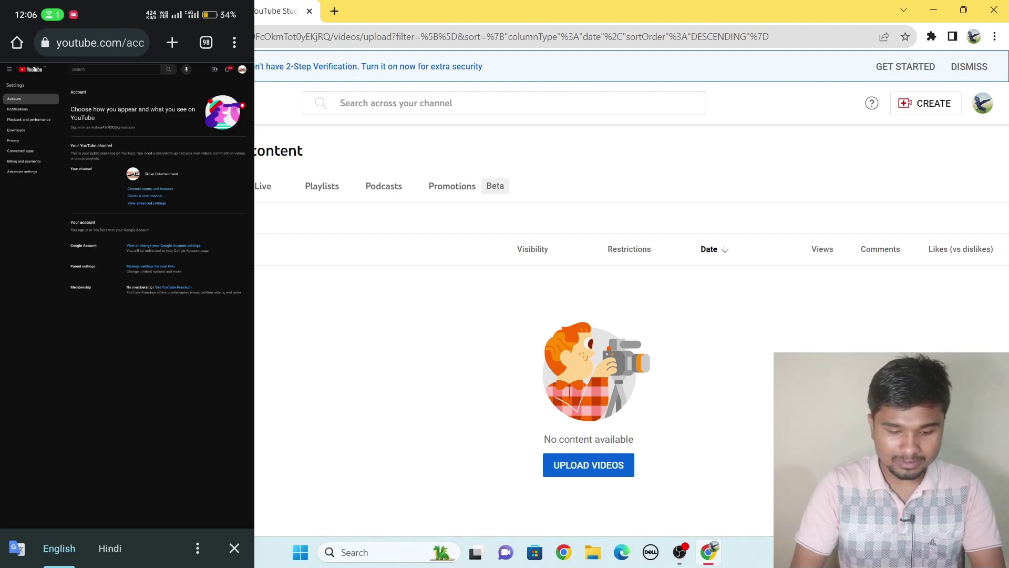
Step: Go to Your videos to load YouTube Studio on the phone, dismiss the translation bar and open the Studio settings
click(9, 69)
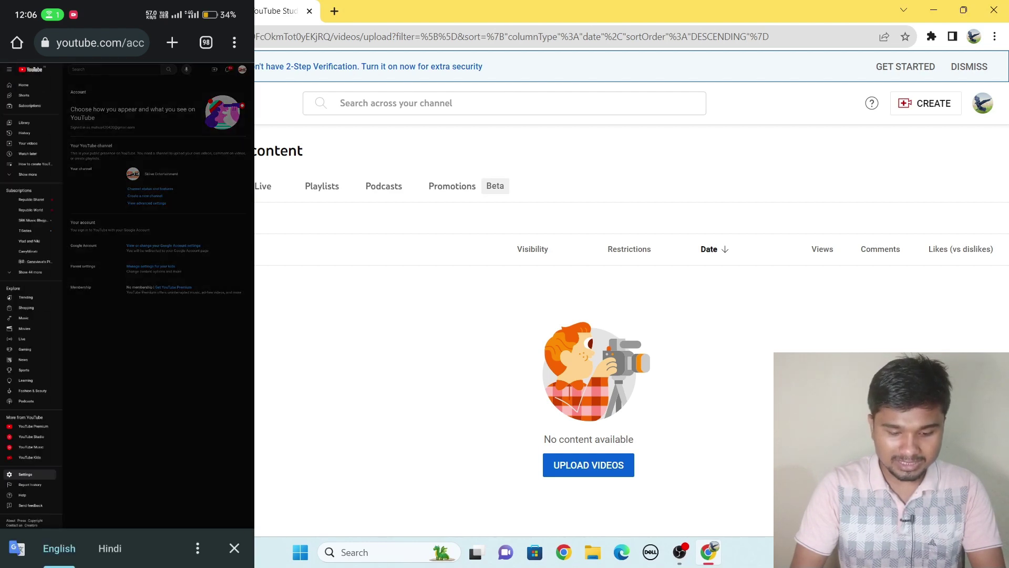
click(28, 143)
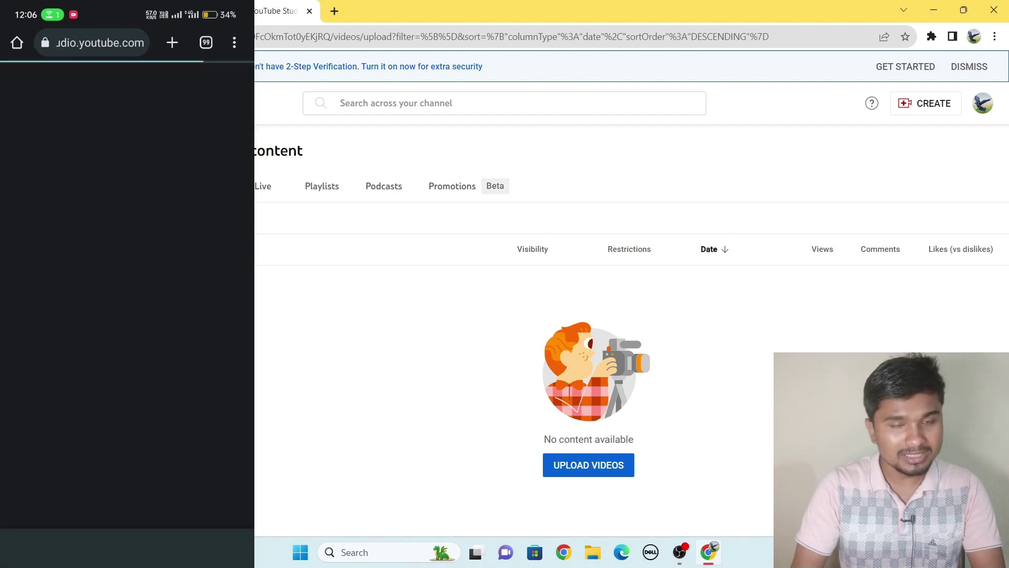
click(235, 548)
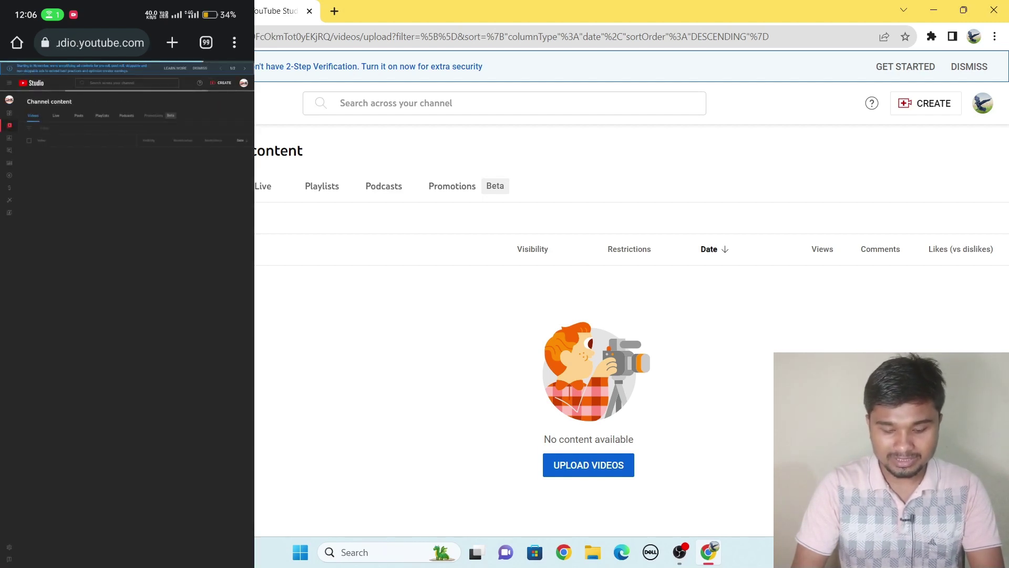
drag(22, 412, 228, 438)
click(15, 533)
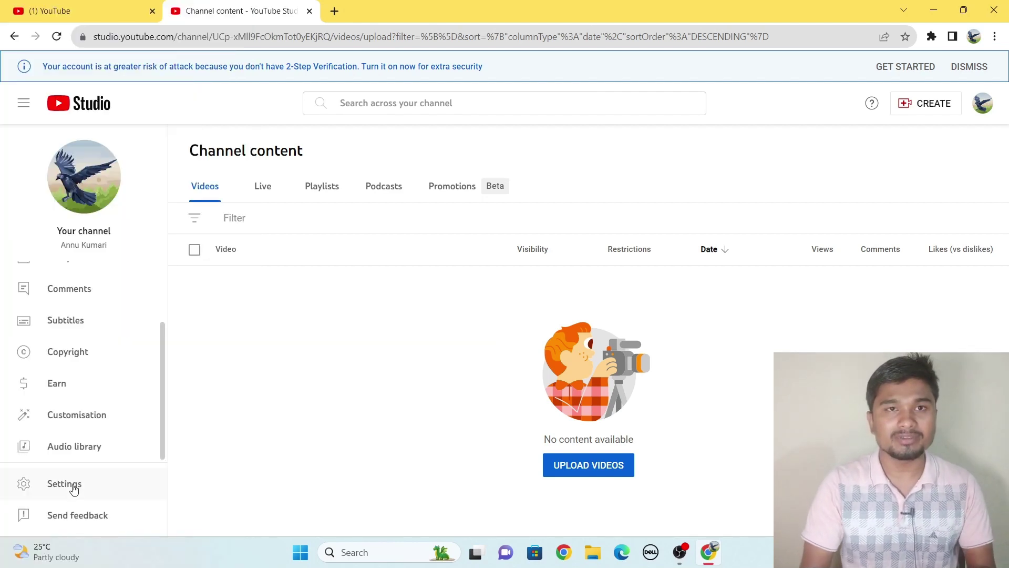
Step: In YouTube Studio on the computer, open the channel's feature eligibility settings
click(68, 487)
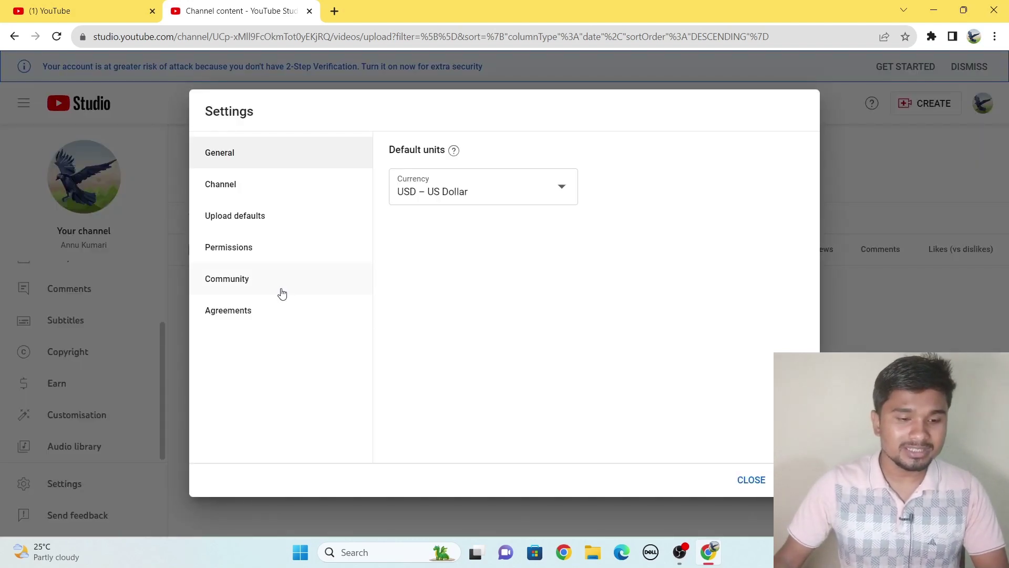
click(240, 192)
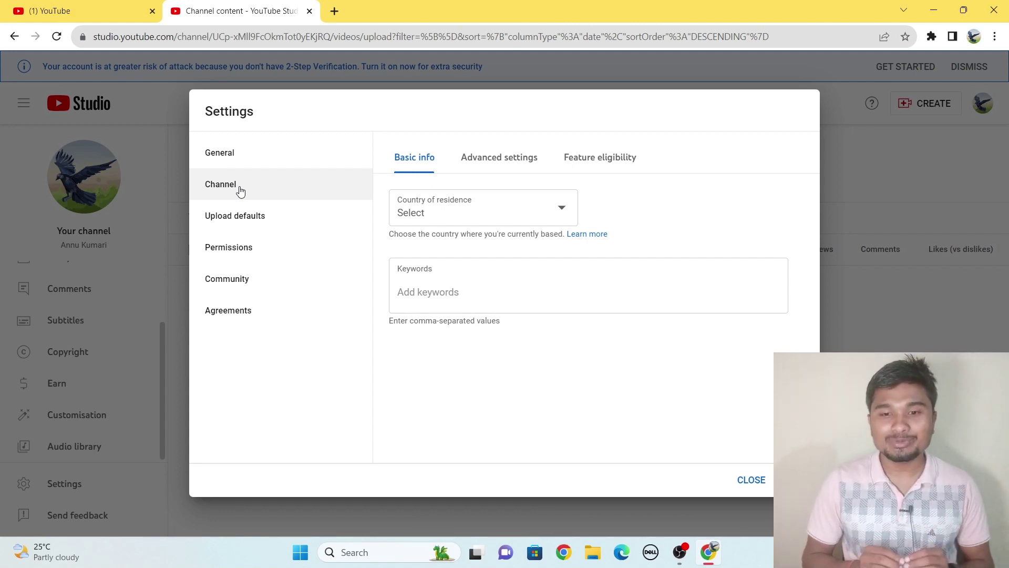
click(587, 164)
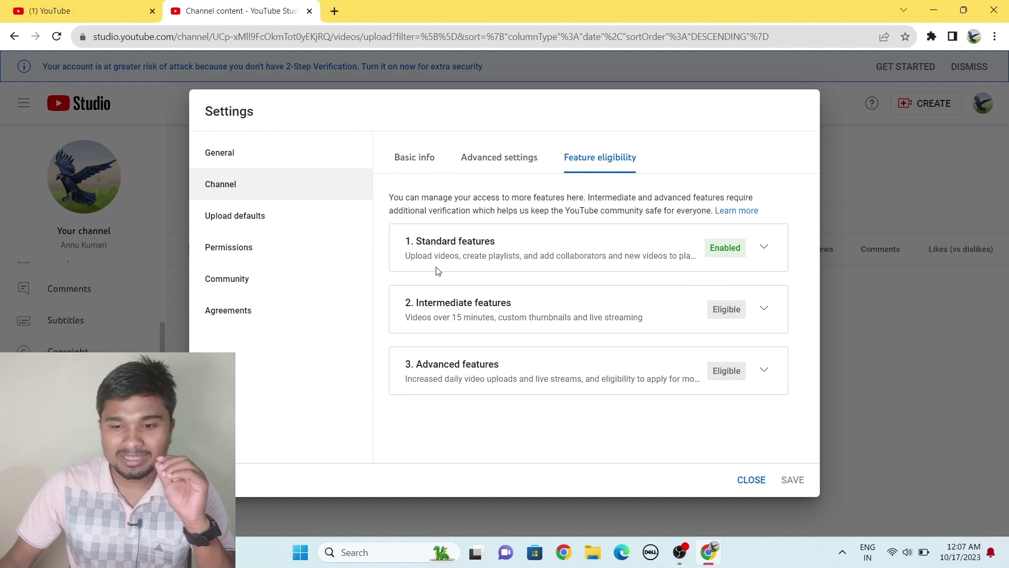
Step: Expand Standard features and review the included features and requirements
click(529, 270)
scroll(492, 321, down, 1)
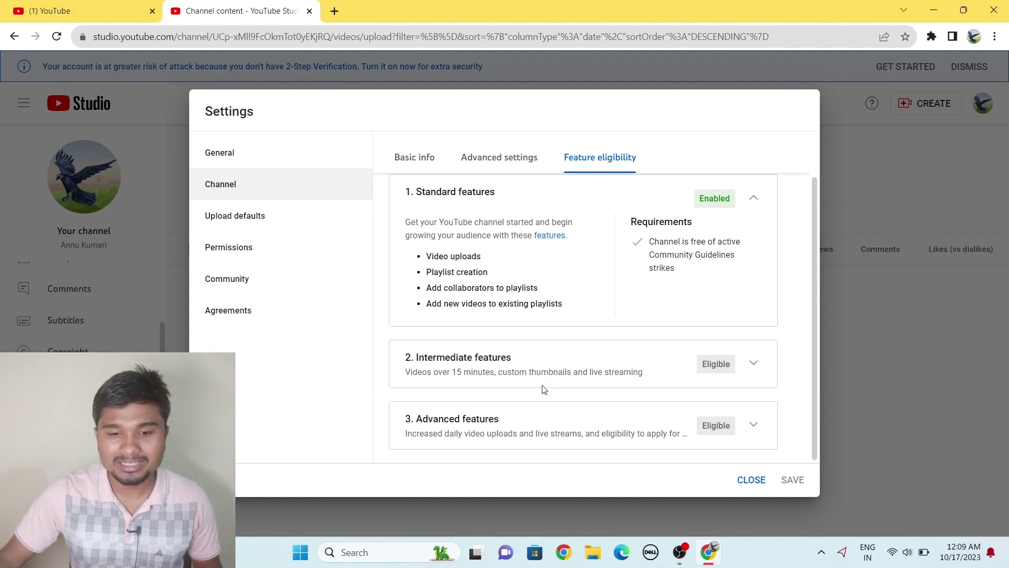
scroll(544, 389, up, 1)
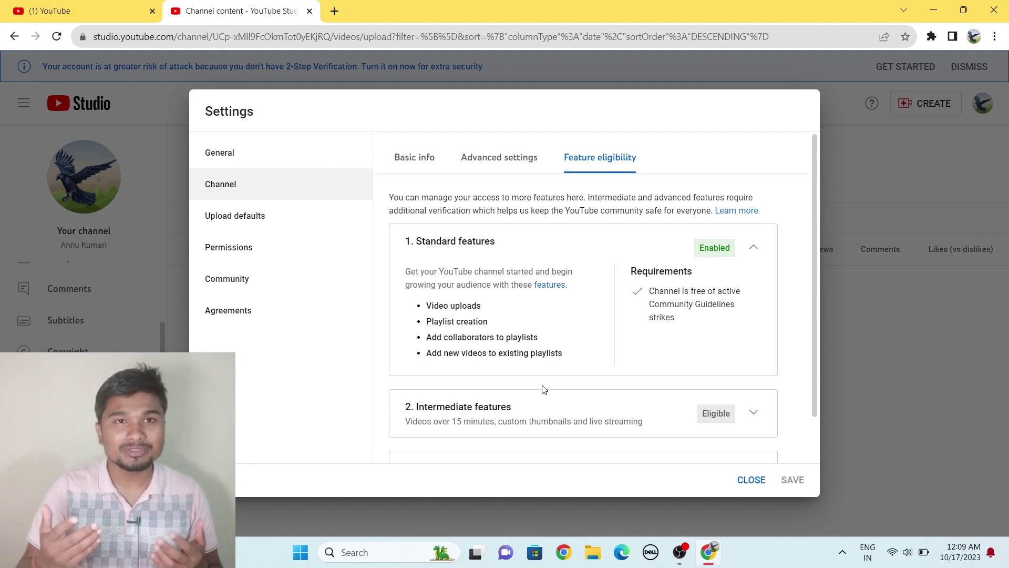
triple_click(435, 240)
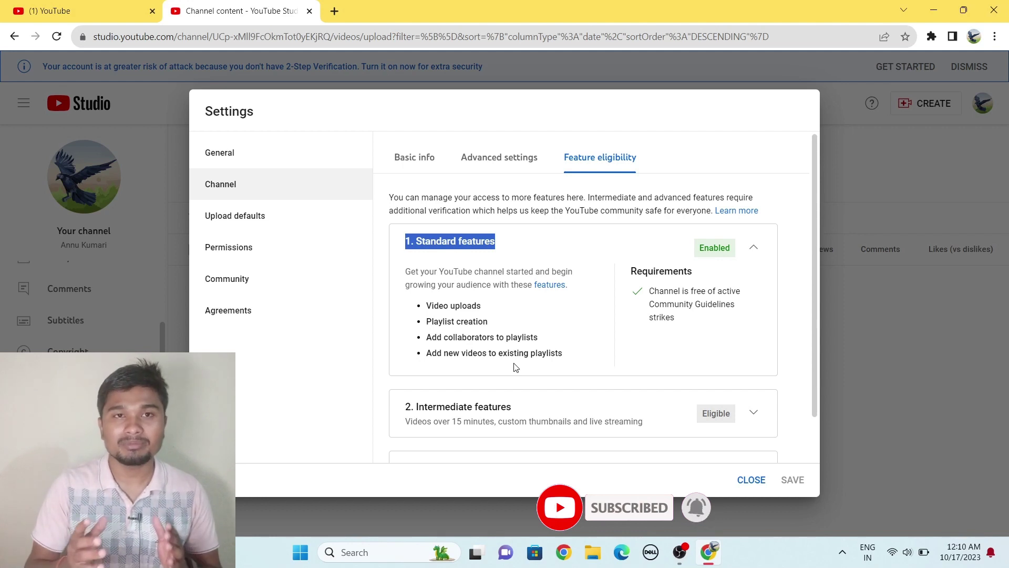
Step: Expand Intermediate features and review the included features, such as videos longer than 15 minutes
scroll(520, 370, down, 1)
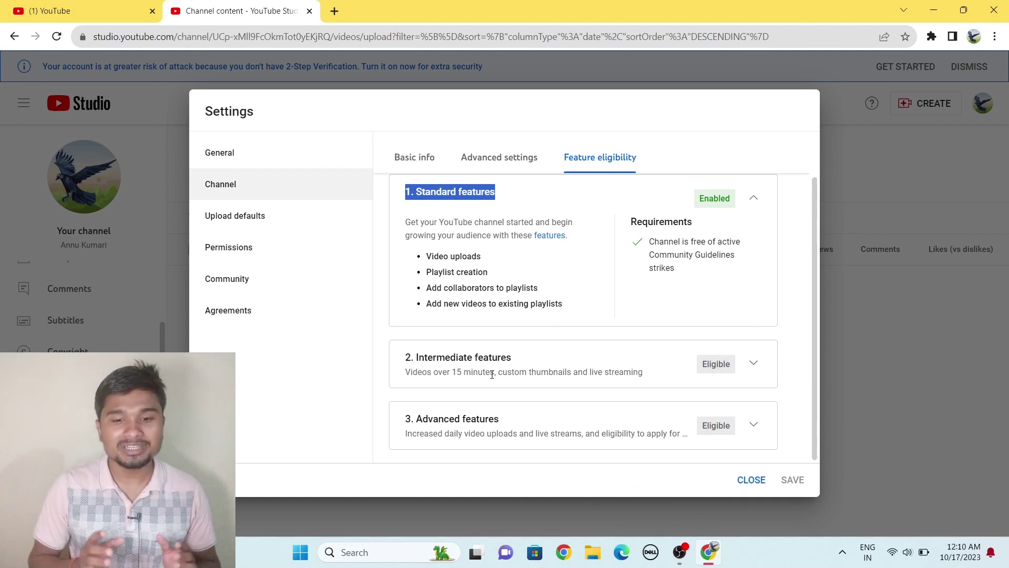
click(753, 364)
scroll(613, 352, down, 3)
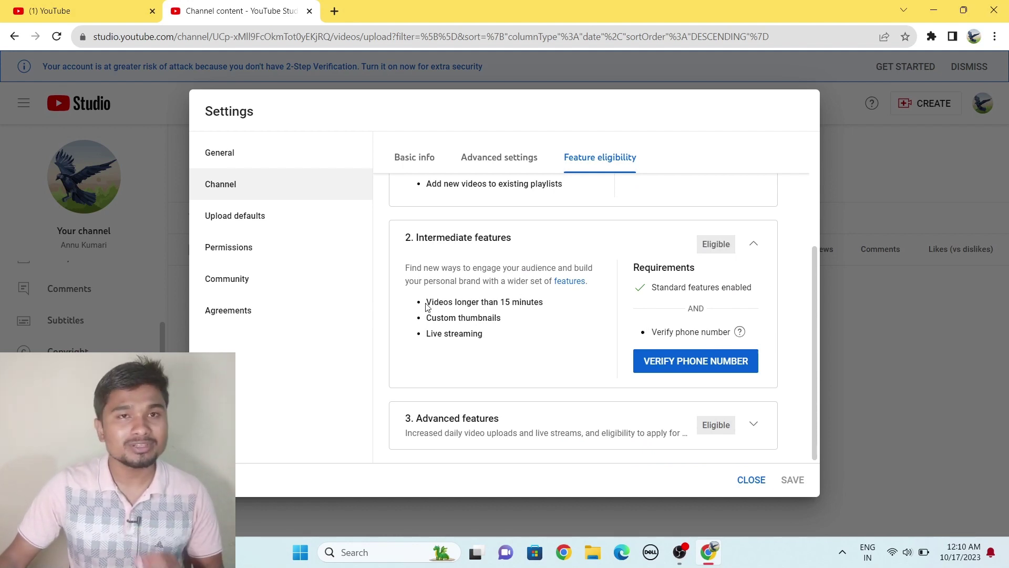
drag(427, 304, 558, 304)
click(579, 317)
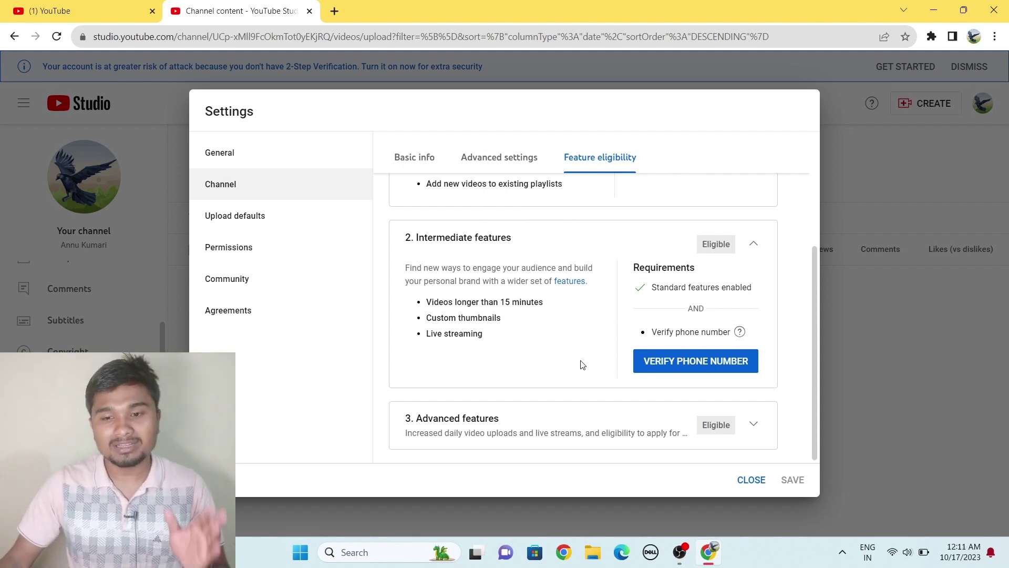
Step: Start phone verification for Intermediate features and enter the phone number that receives the texted code
click(702, 368)
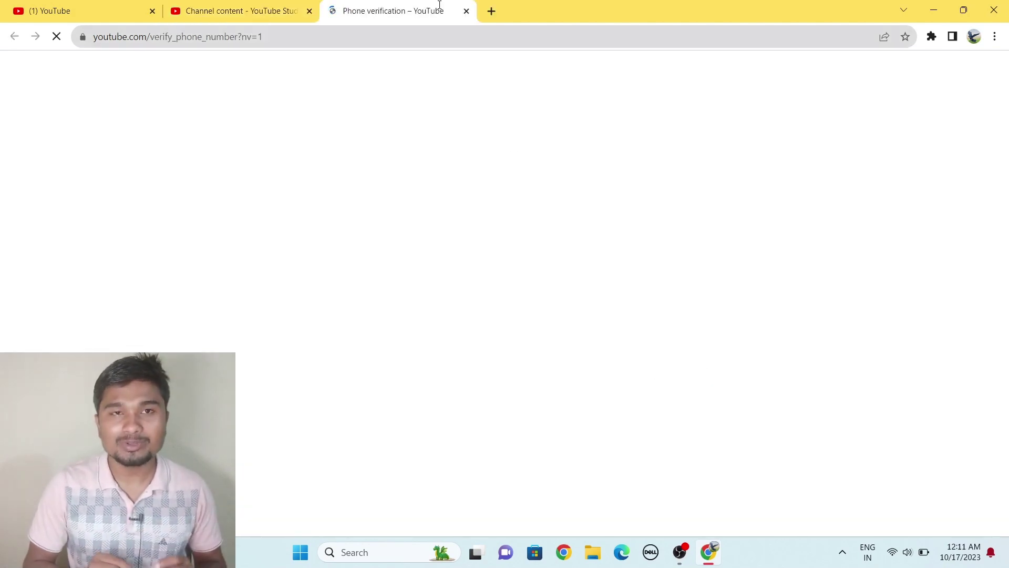
click(466, 11)
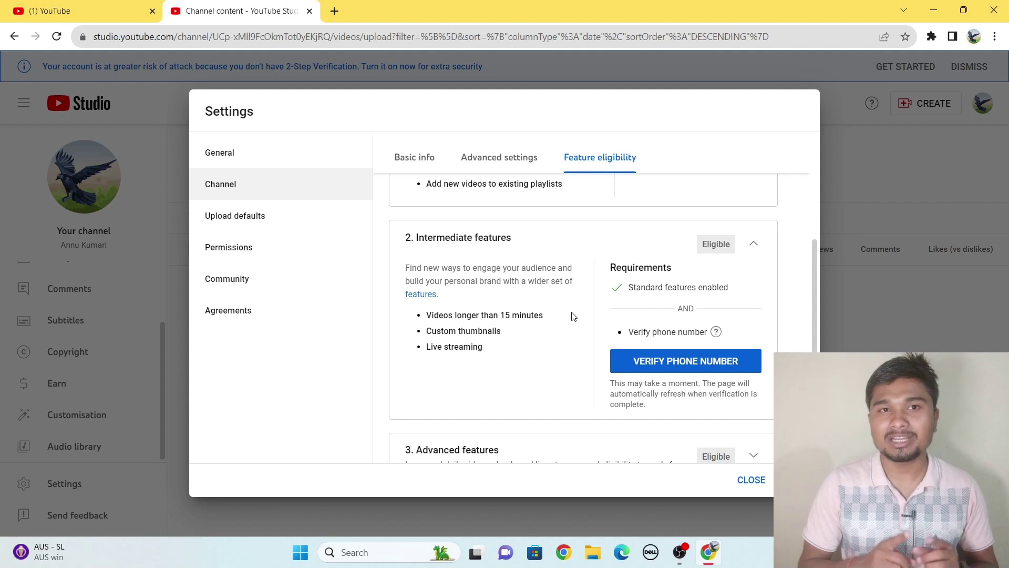
click(680, 369)
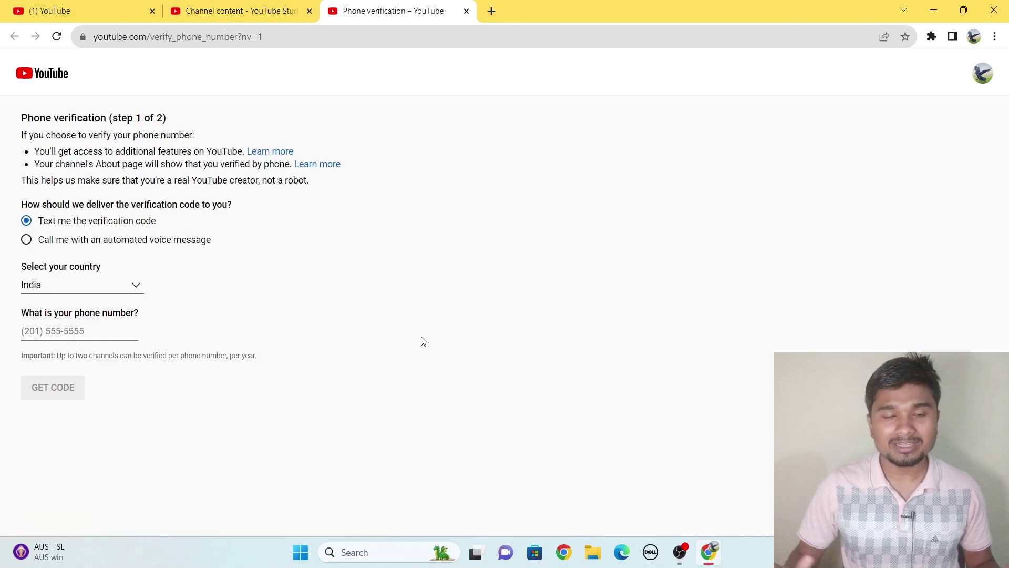
click(99, 331)
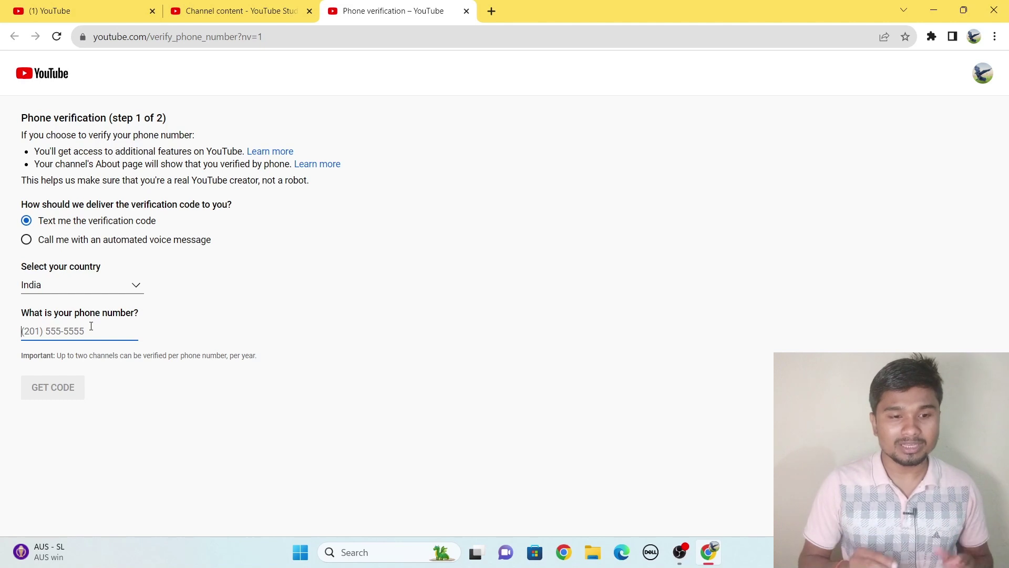
text(8777)
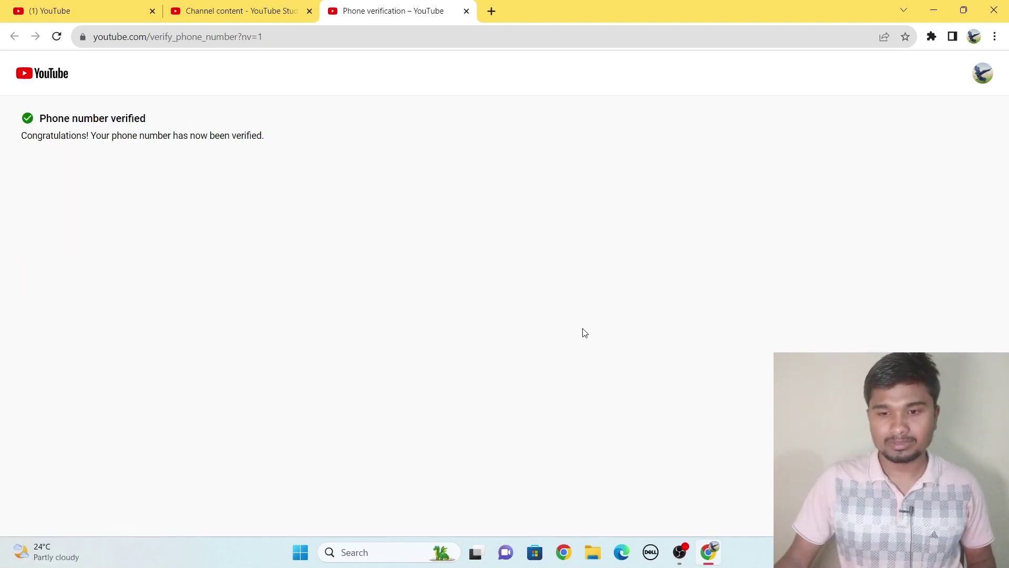
Step: Return to the YouTube Studio tab, reload the page and reopen the channel's feature eligibility settings
click(222, 6)
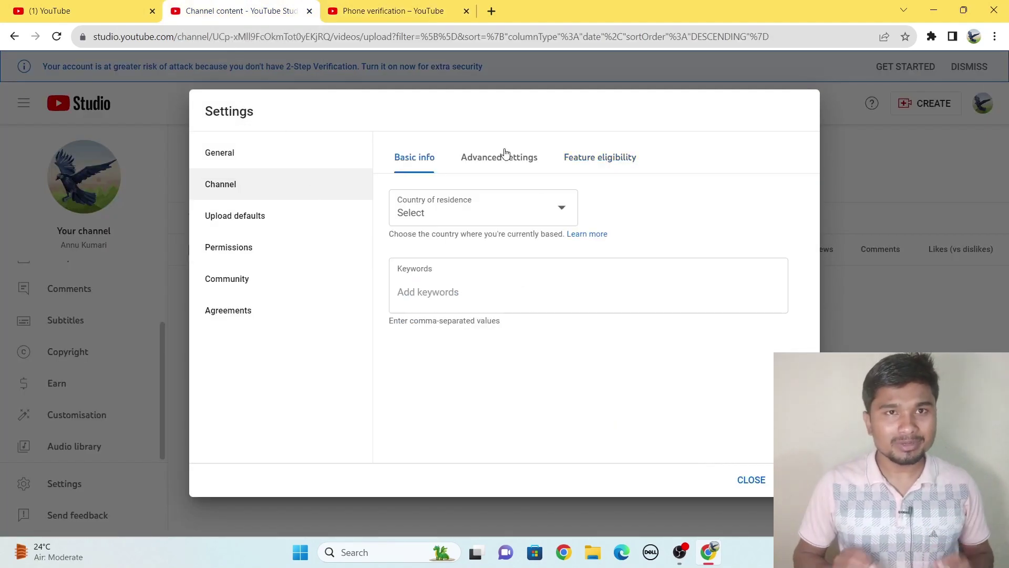
click(577, 160)
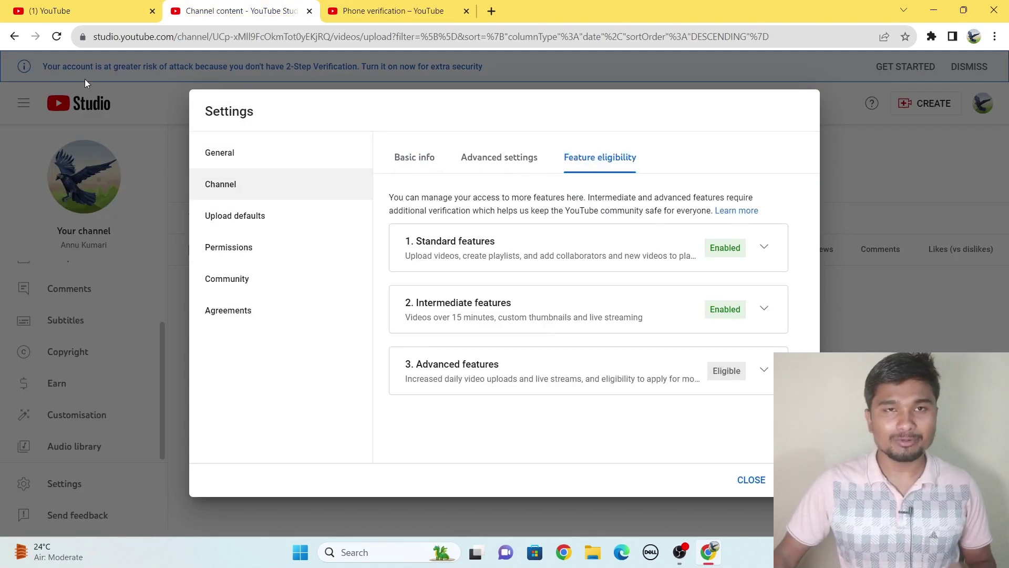
click(57, 40)
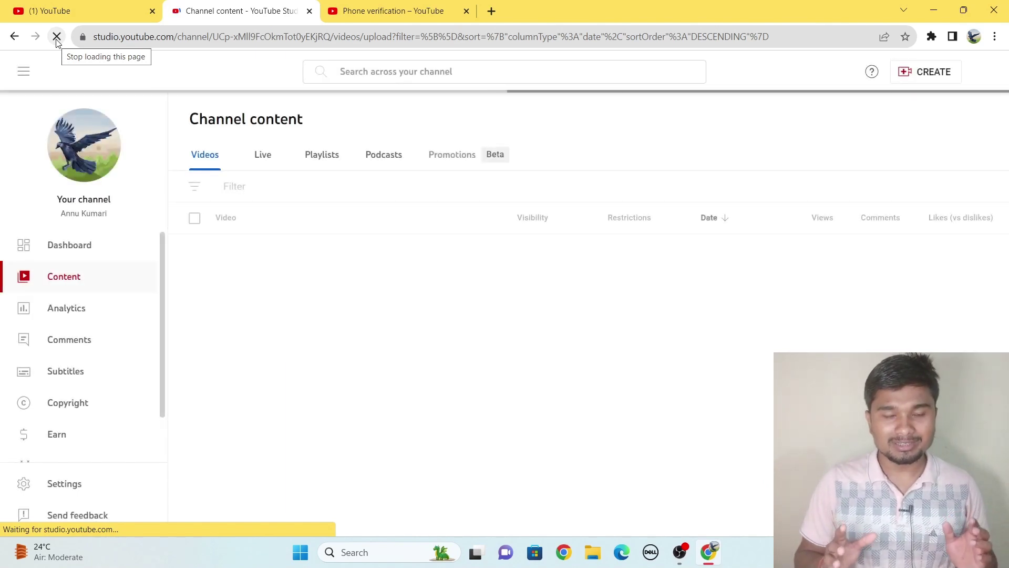
click(58, 484)
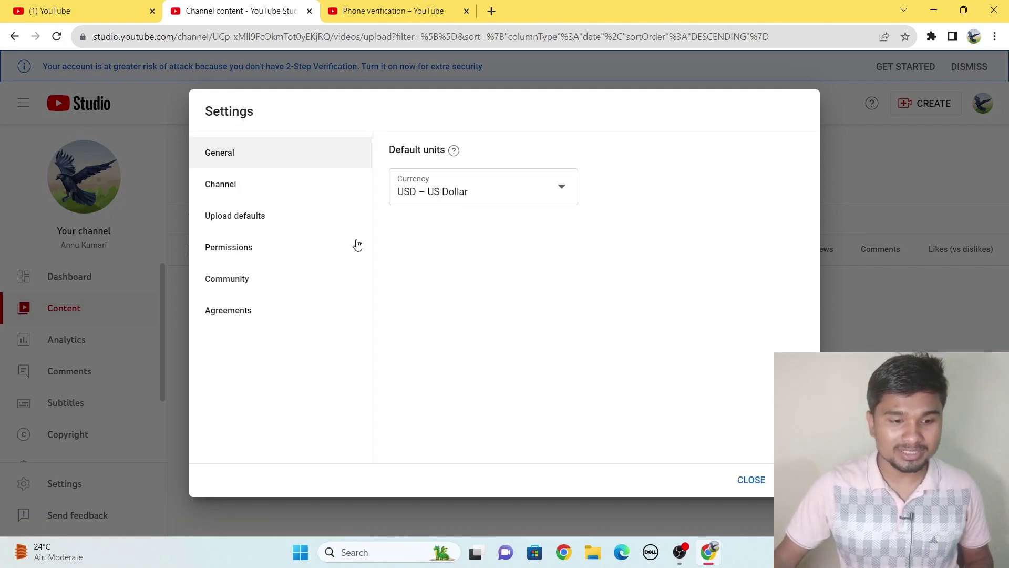
click(241, 195)
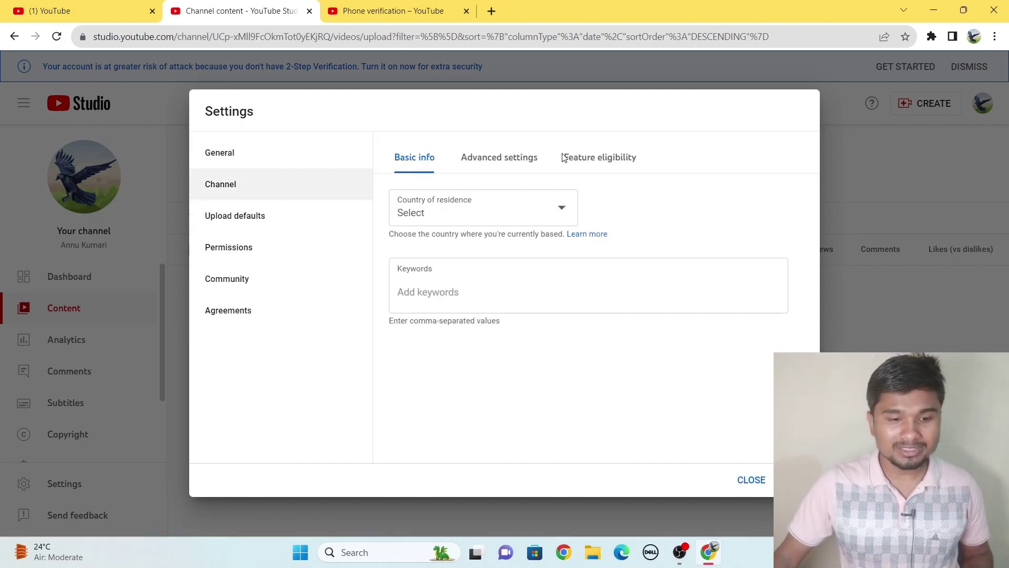
click(600, 164)
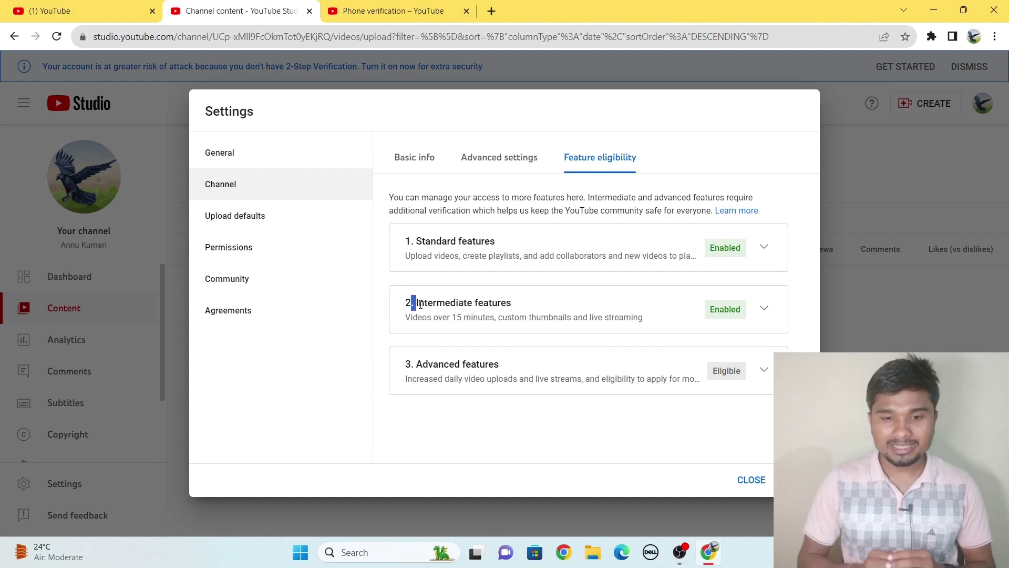
Step: Expand Intermediate features and check the status of the requirements
drag(412, 303, 536, 317)
click(764, 308)
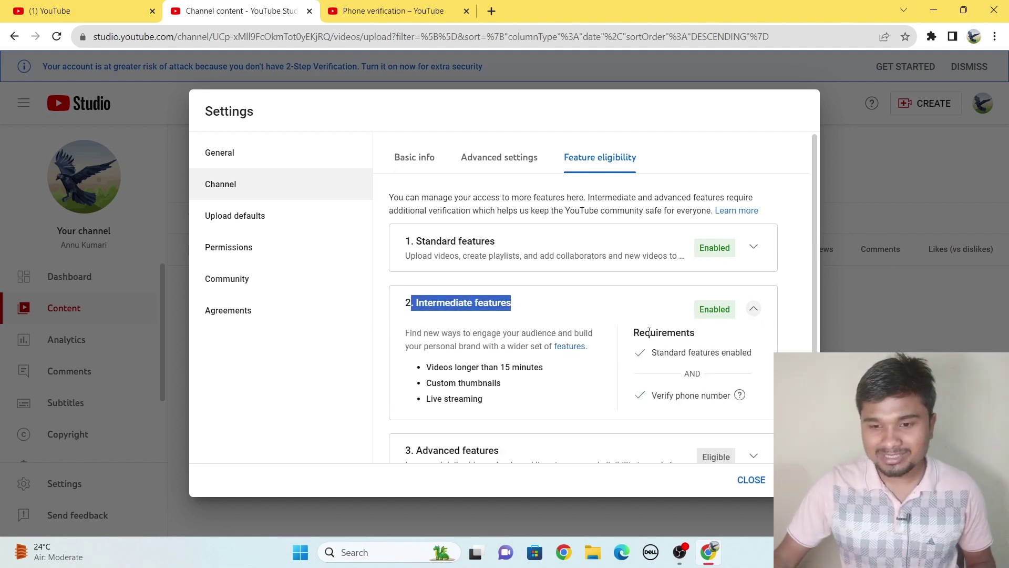
scroll(510, 360, down, 1)
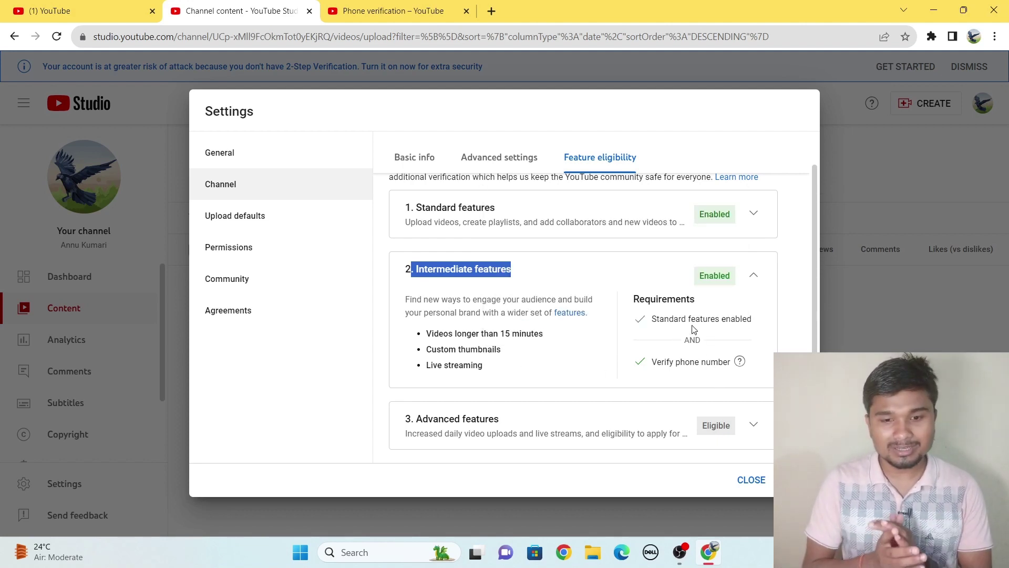
Step: Expand Advanced features and examine the listed features and access requirements
click(754, 424)
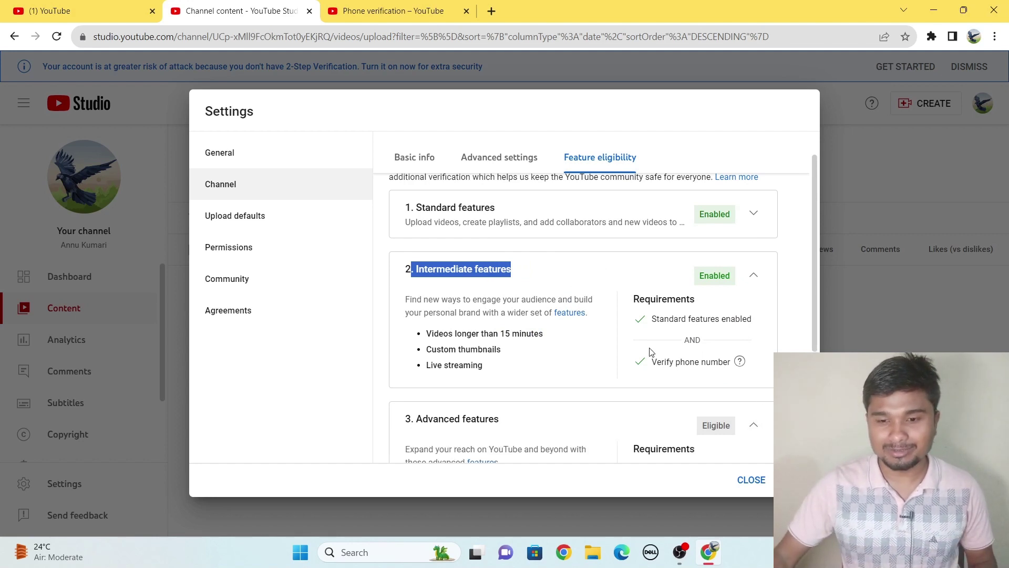
scroll(652, 352, down, 3)
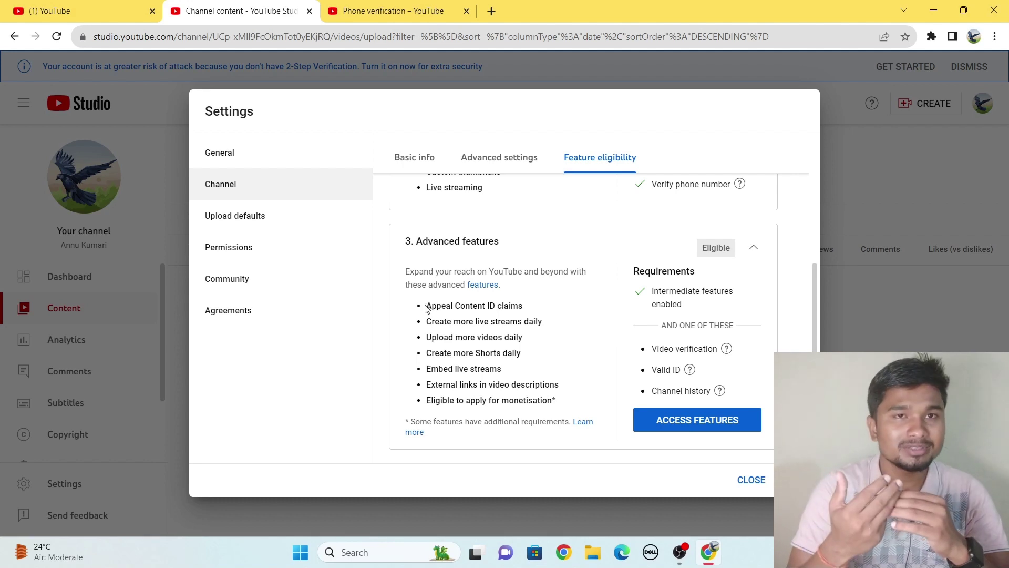
drag(465, 306, 494, 307)
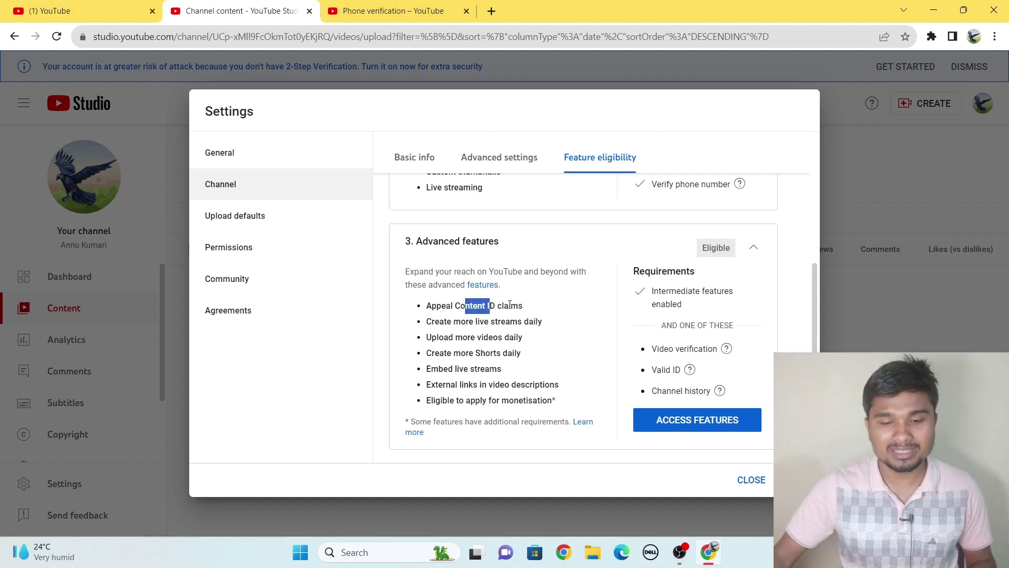
click(547, 310)
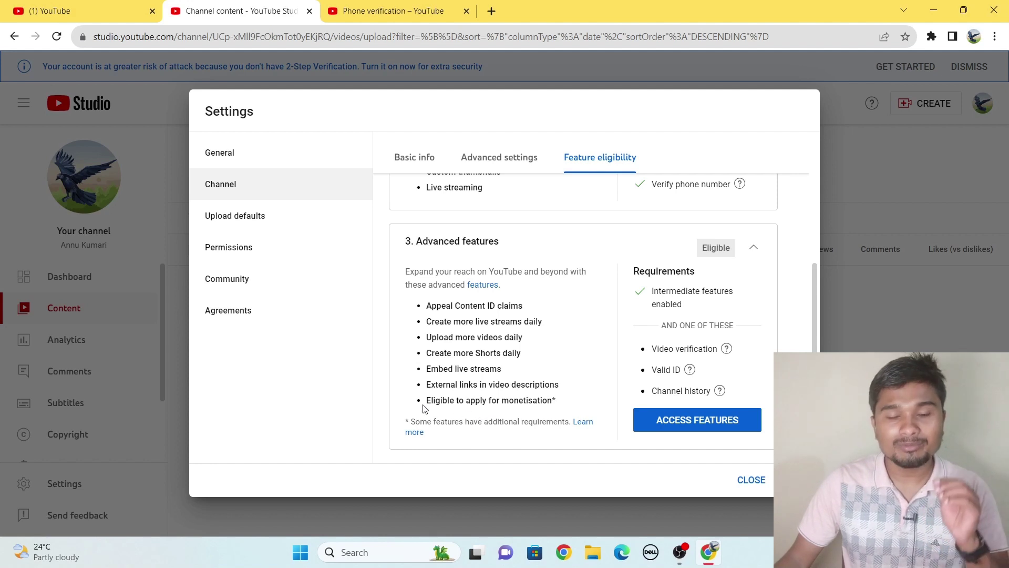
Step: Examine the monetisation entry in the Advanced features list and the alternative requirements for access
drag(426, 402, 575, 415)
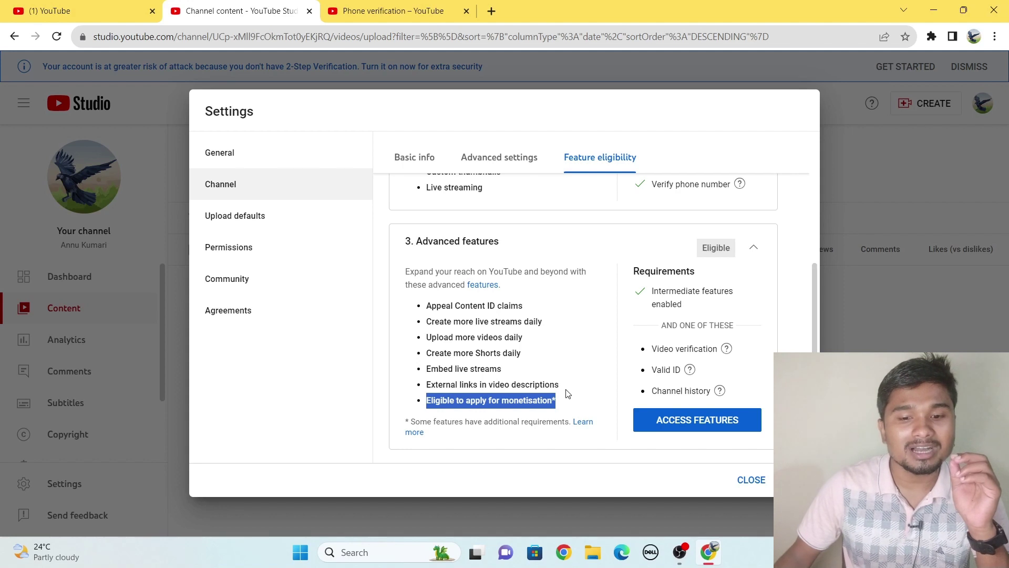
click(563, 332)
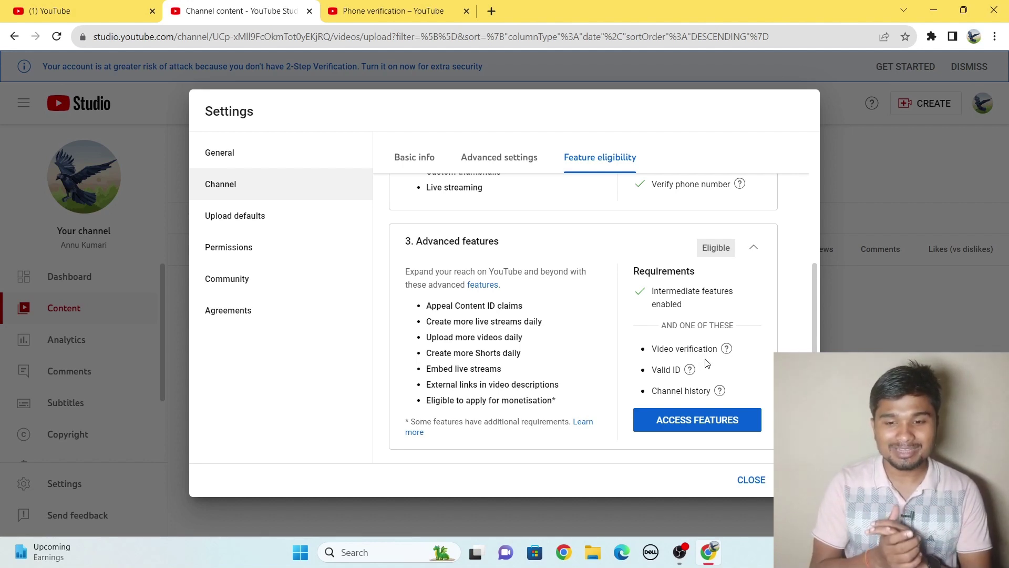
mouse_move(691, 370)
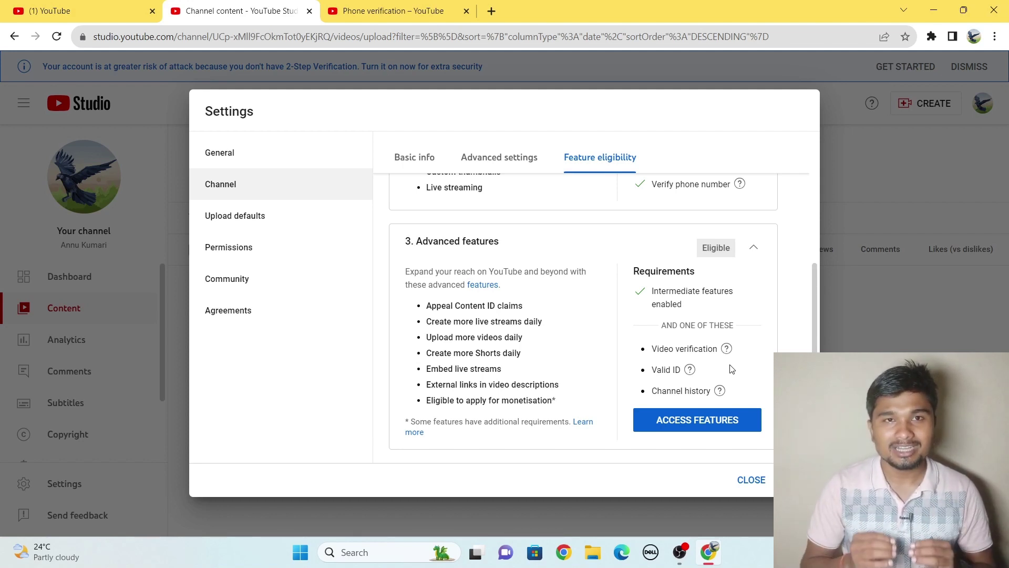
Step: Request access to advanced features using the Build channel history option and finish the request
click(723, 425)
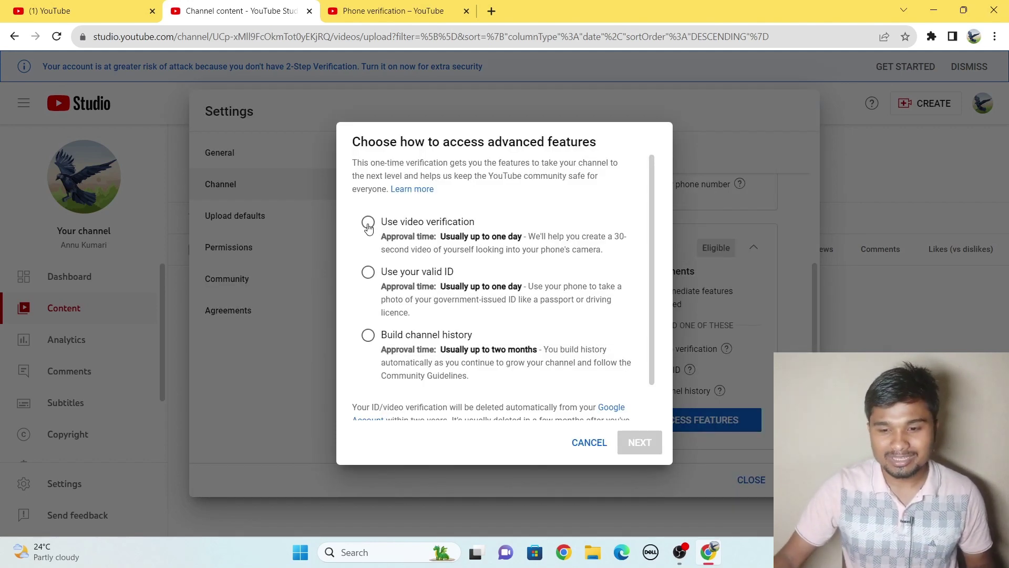
click(369, 224)
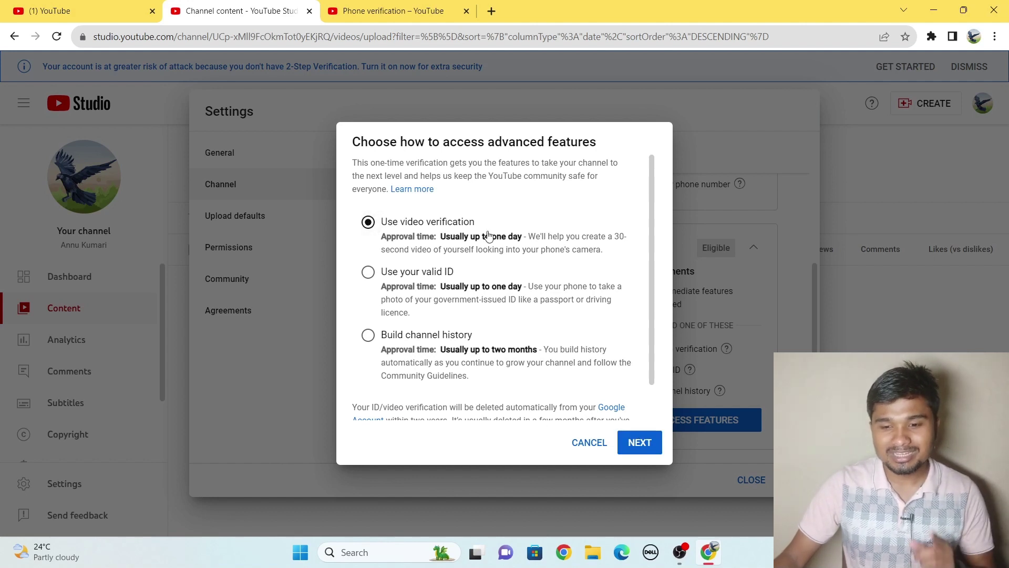
click(367, 274)
scroll(437, 305, down, 2)
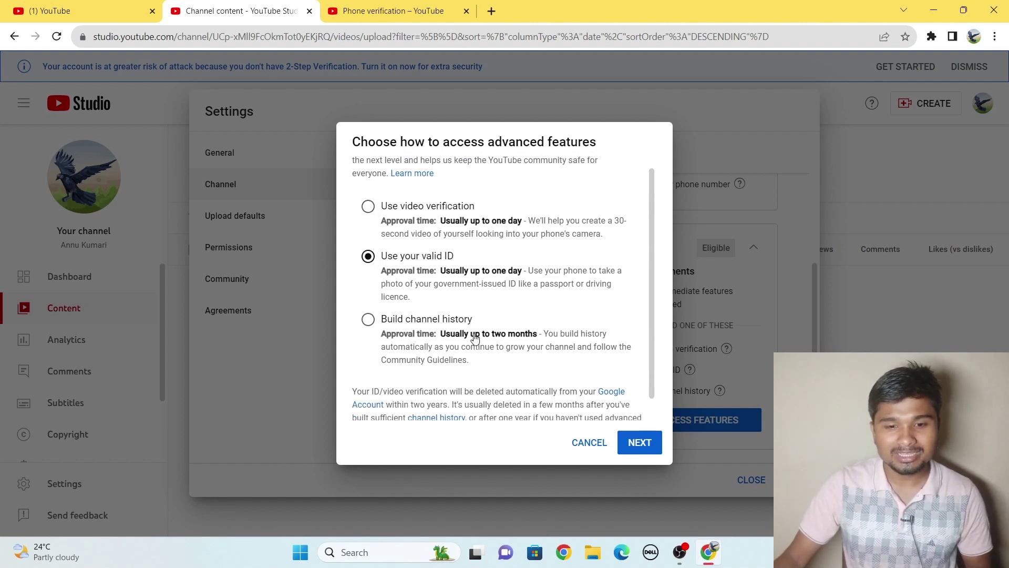
click(369, 299)
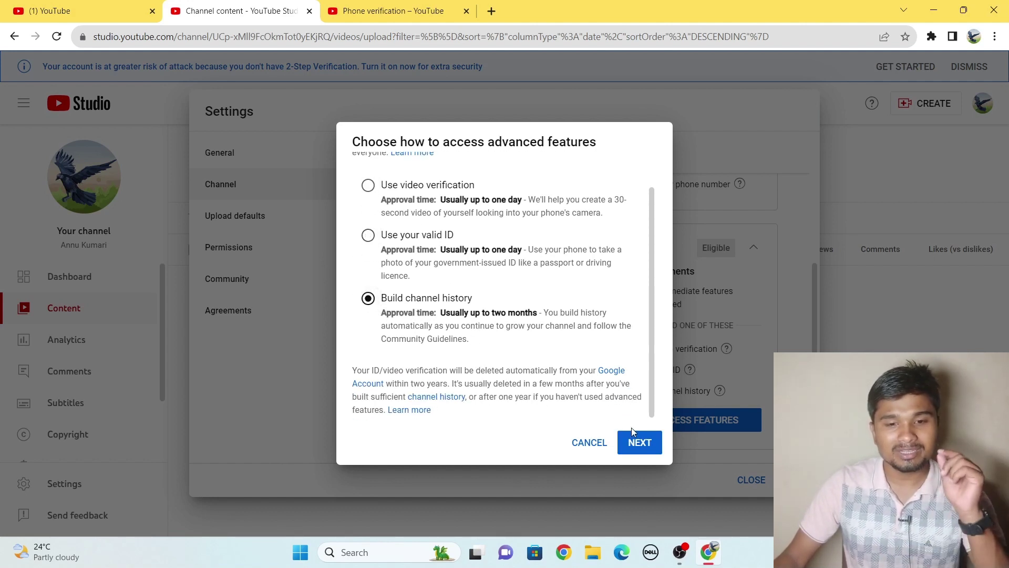
click(638, 442)
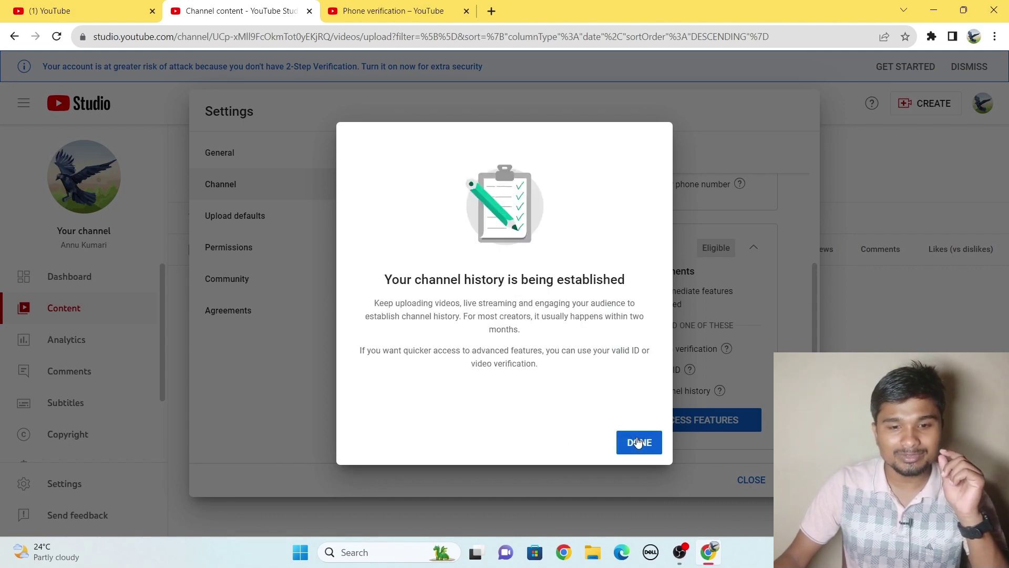
click(638, 442)
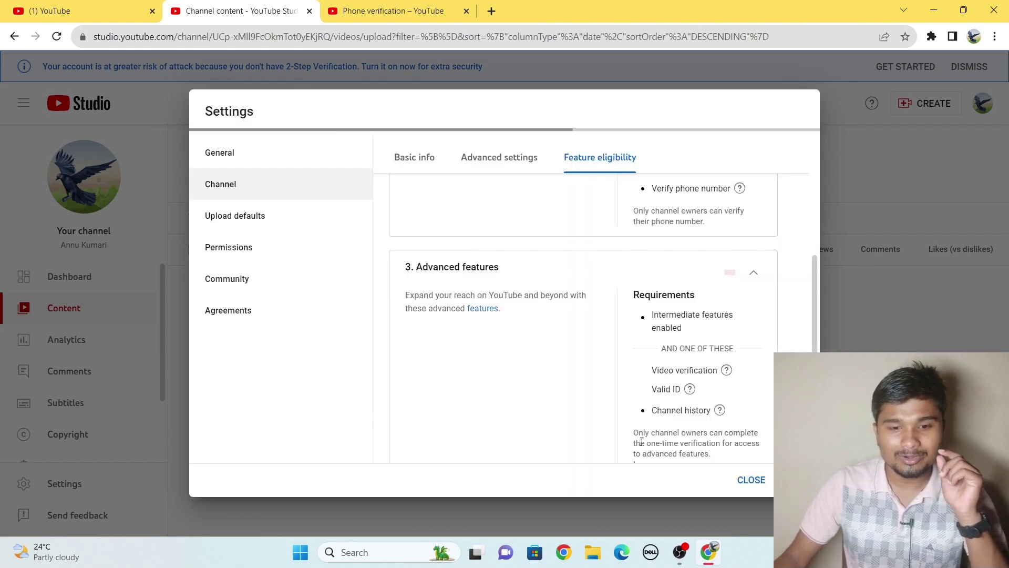
scroll(749, 395, down, 1)
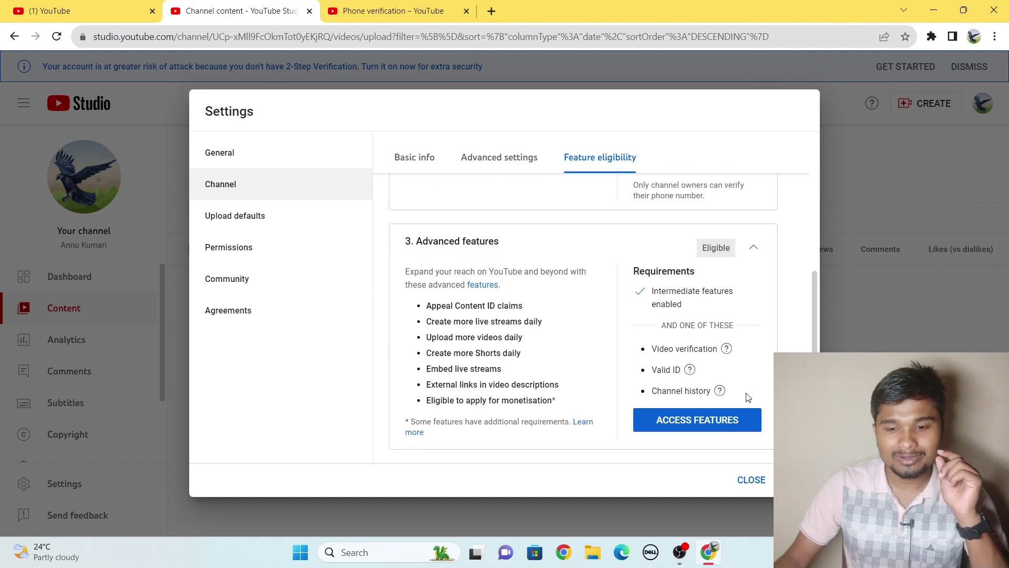
Step: Reopen the advanced features access choices, compare video verification, valid ID and channel history, and cancel without submitting
click(716, 423)
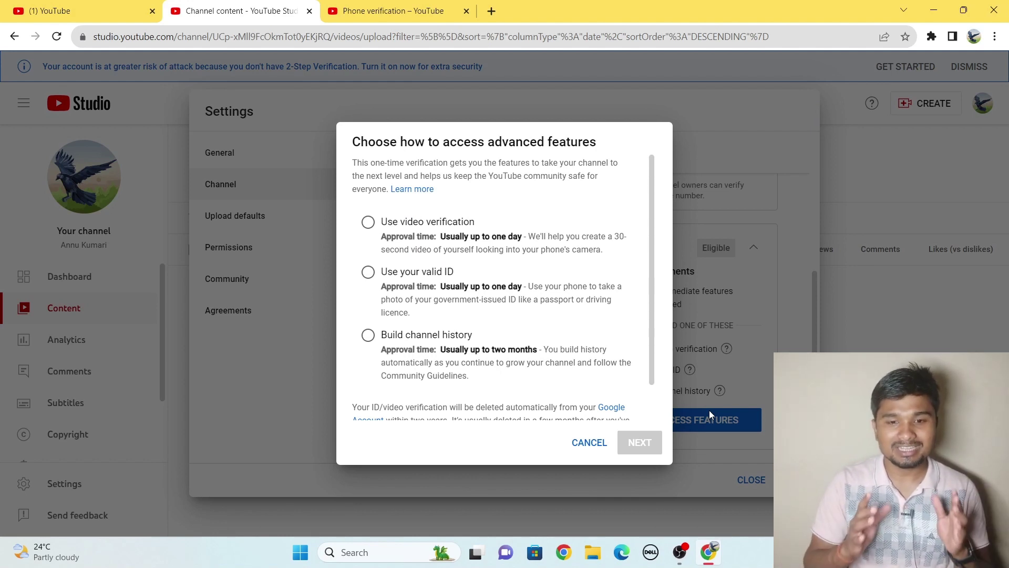
click(590, 444)
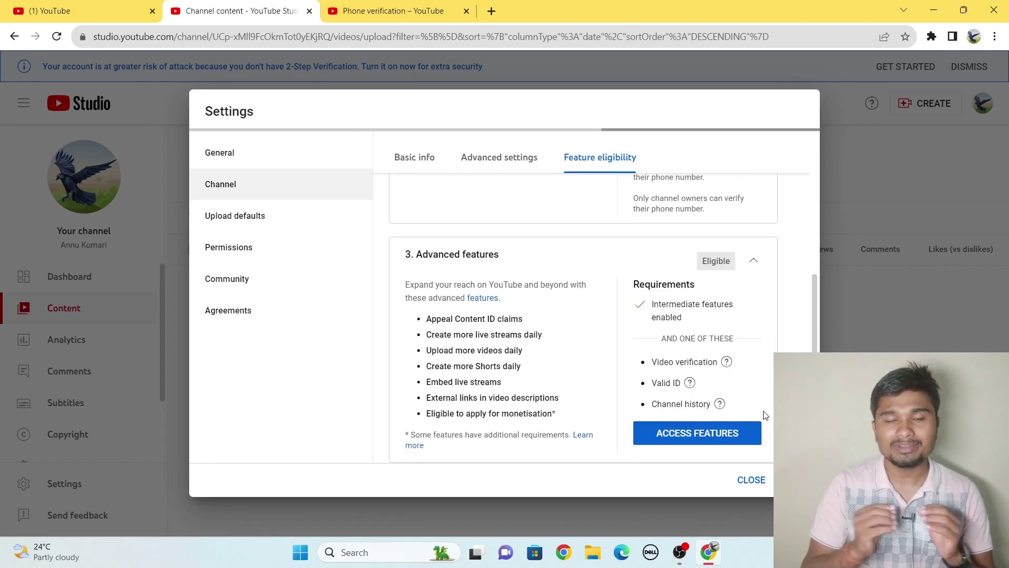
click(724, 425)
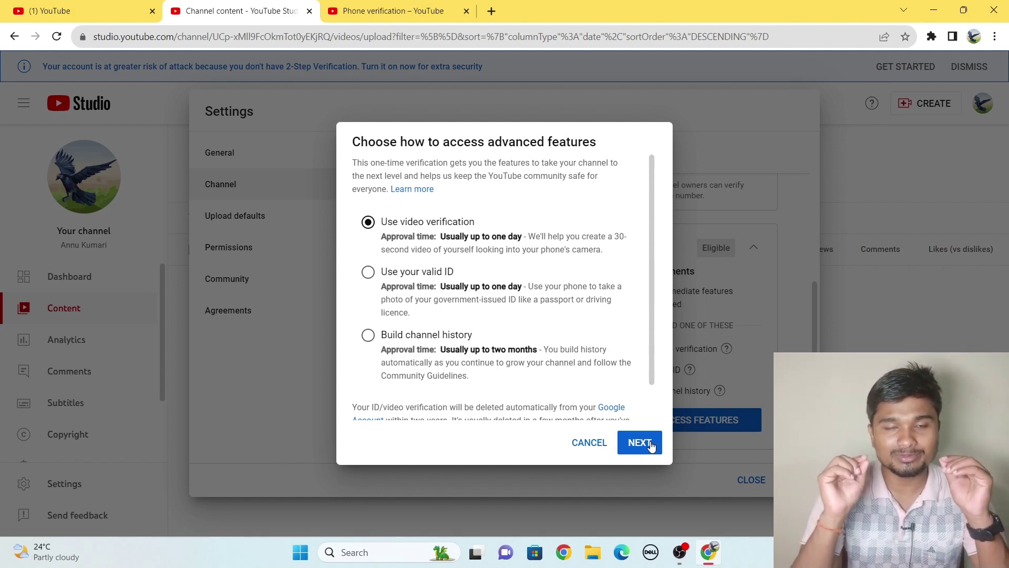
click(390, 280)
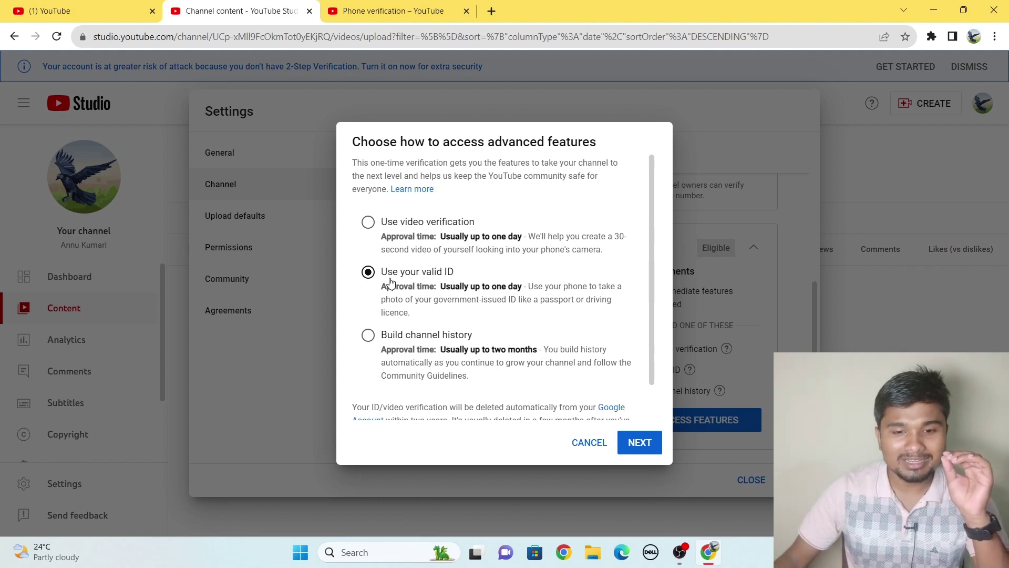
click(404, 337)
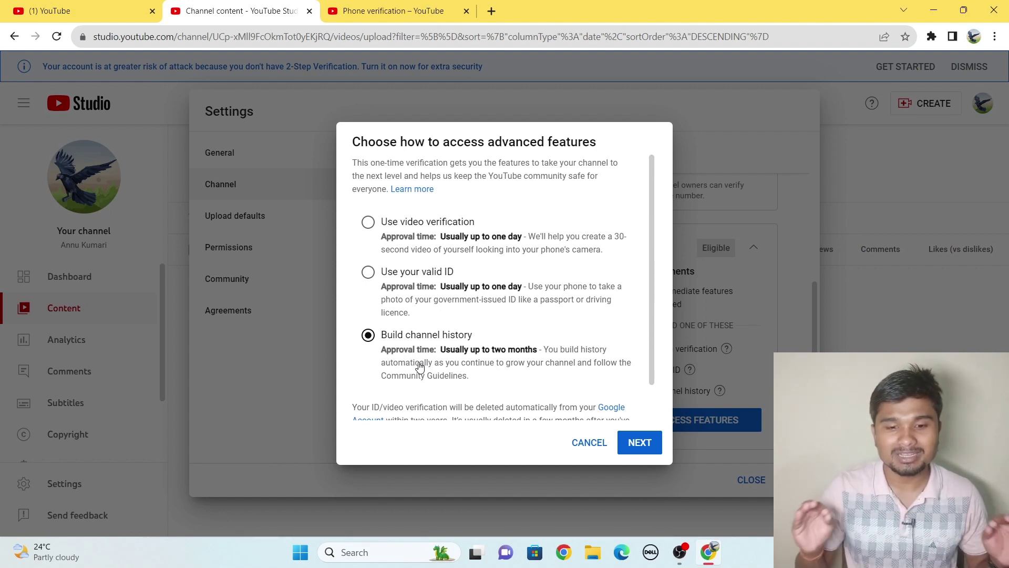
click(590, 442)
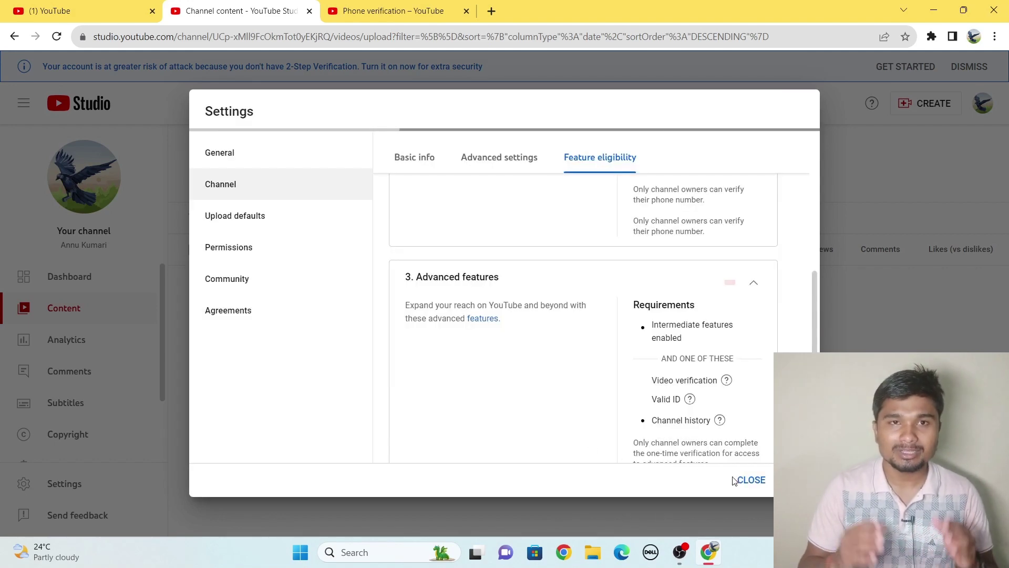
mouse_move(711, 420)
scroll(765, 360, up, 5)
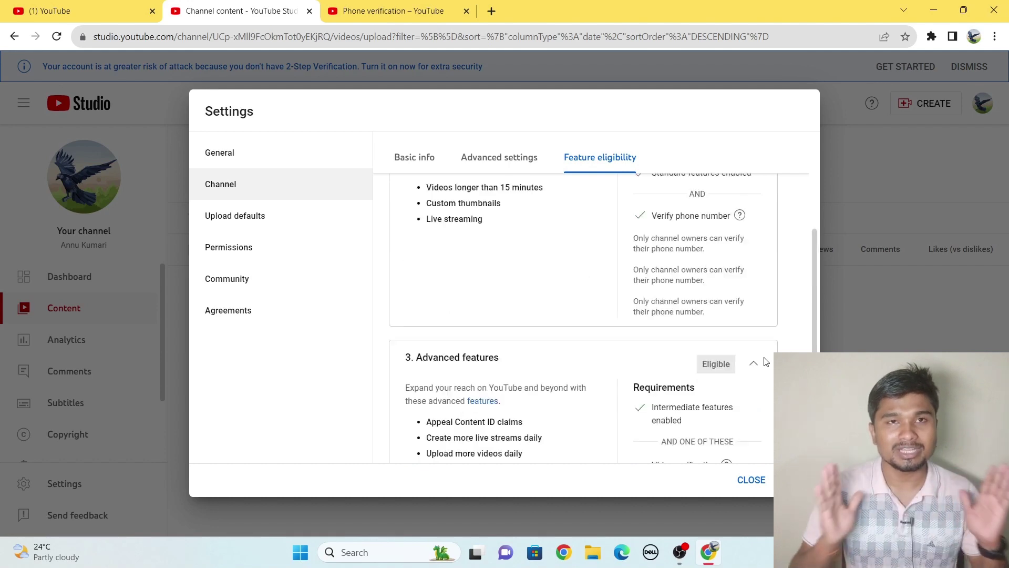